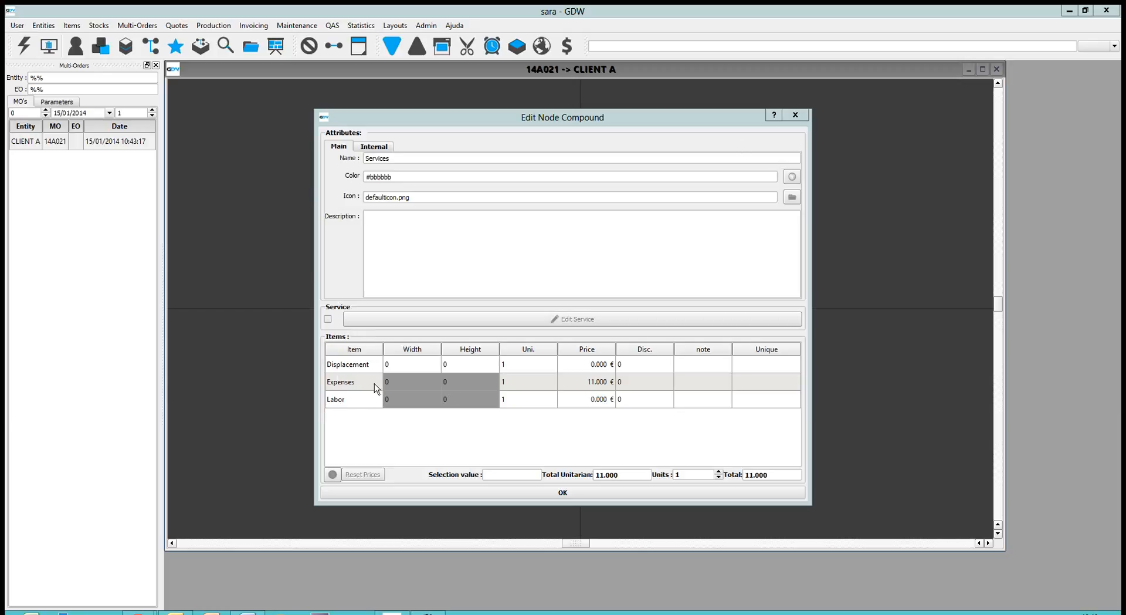
Close the Services node's properties, multi-order 14A021 and the Multi-Orders list
{"action": "left_click", "coordinate": [801, 120]}
{"action": "left_click", "coordinate": [997, 70]}
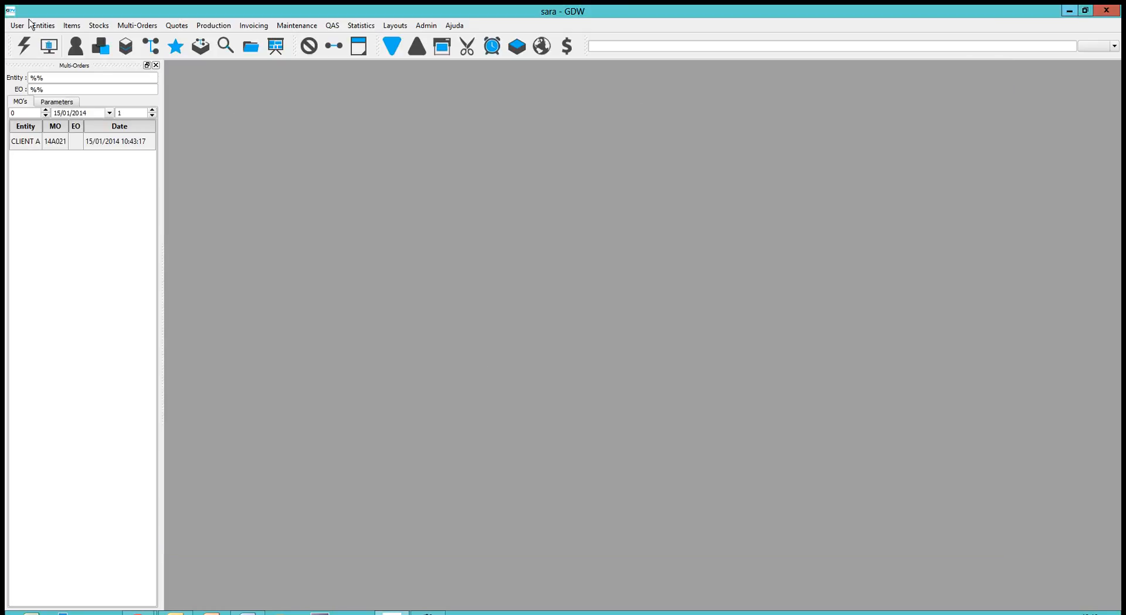
{"action": "left_click", "coordinate": [155, 65]}
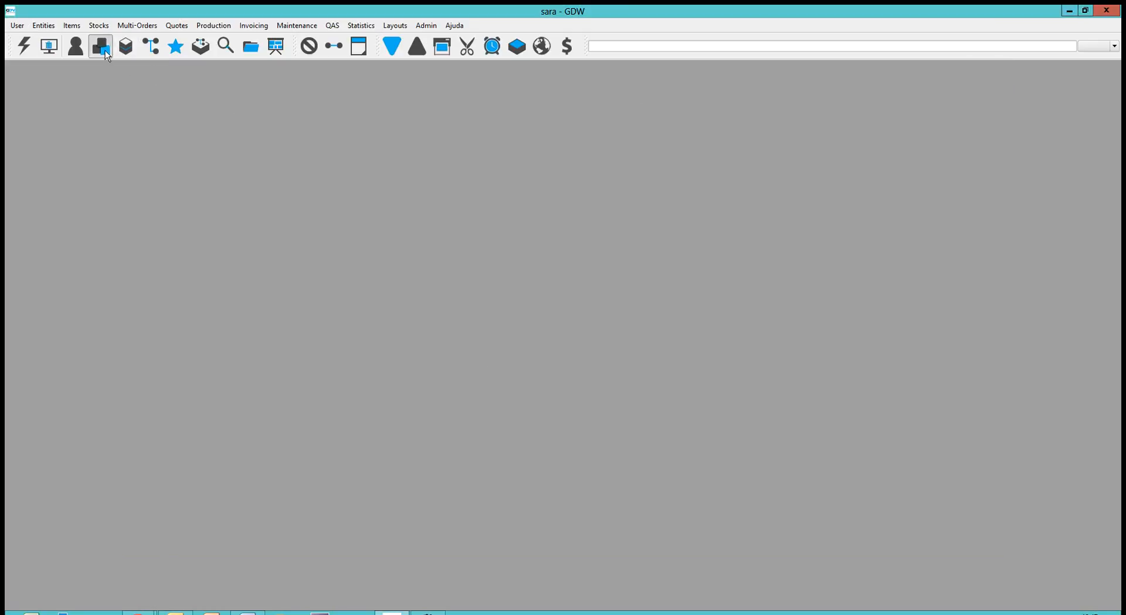
Review the Labor, Displacement and Expenses service items in the items catalogue and close it
{"action": "left_click", "coordinate": [125, 47]}
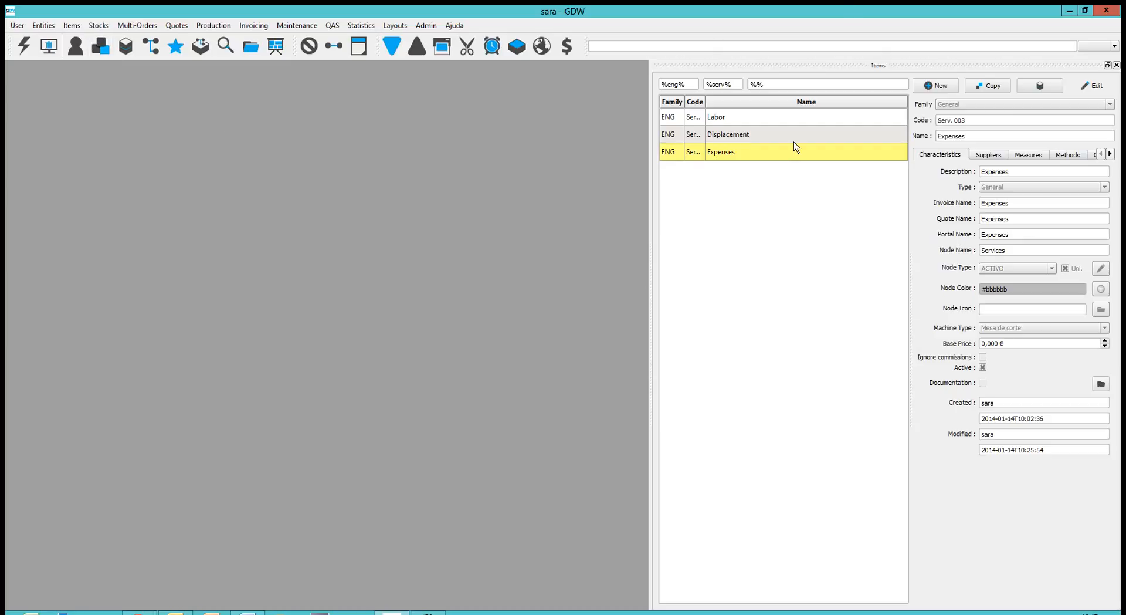
{"action": "left_click", "coordinate": [711, 117]}
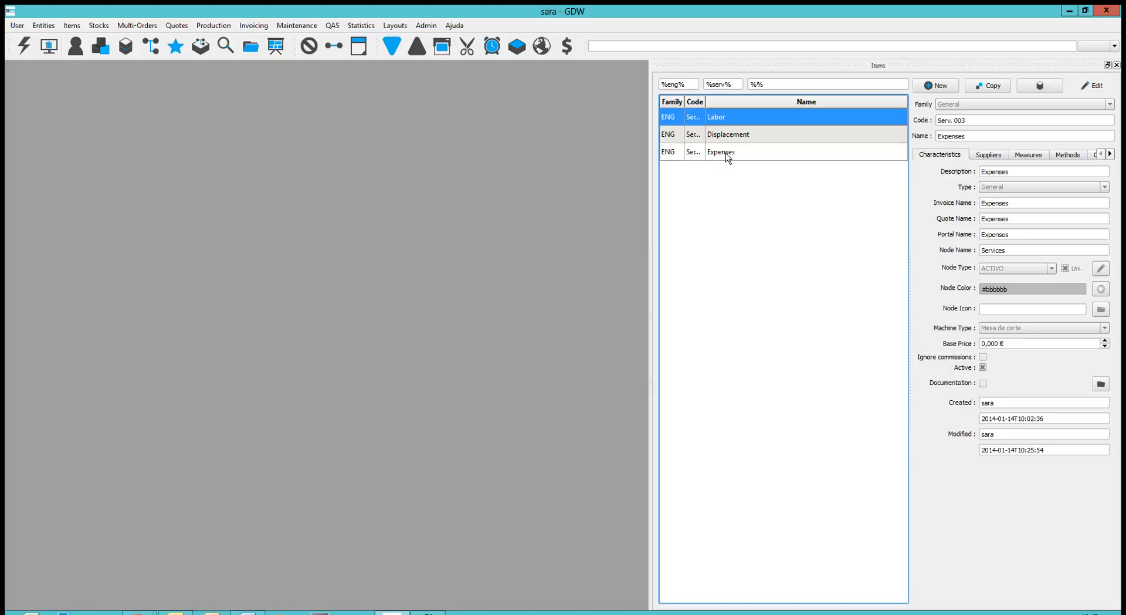
{"action": "left_click", "coordinate": [1116, 65]}
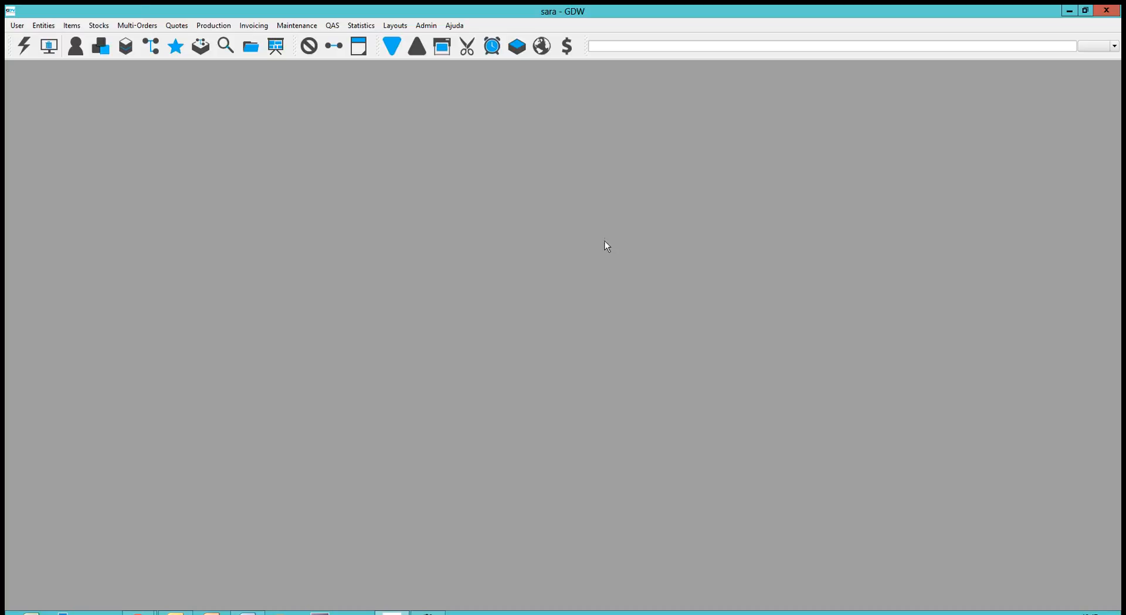
Create a new multi-order for CLIENT A from the client list and close the list
{"action": "left_click", "coordinate": [75, 45]}
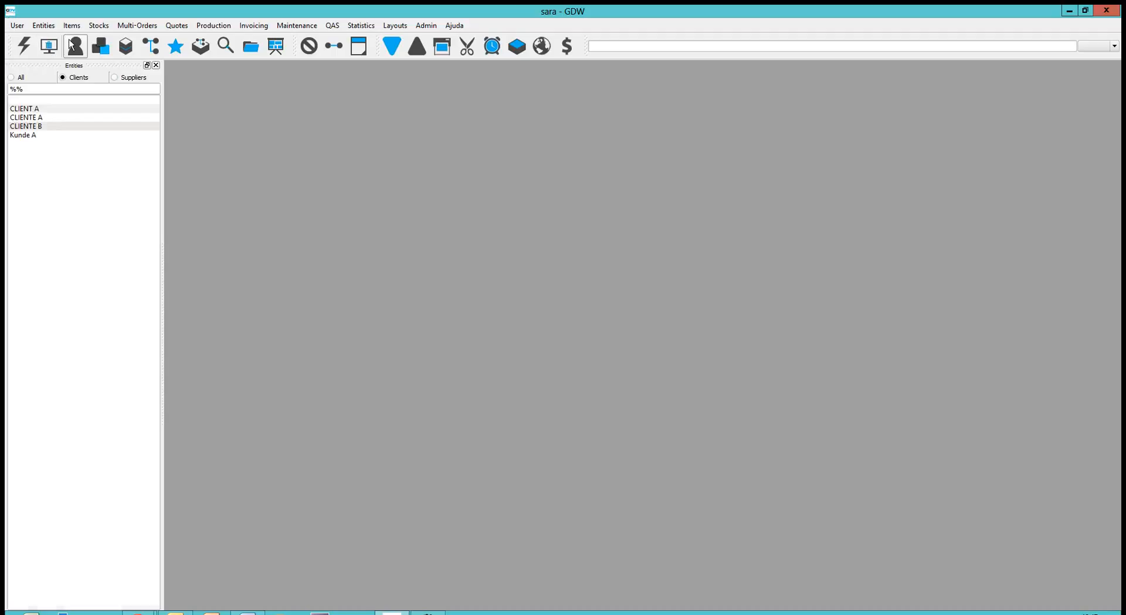
{"action": "left_click", "coordinate": [39, 109]}
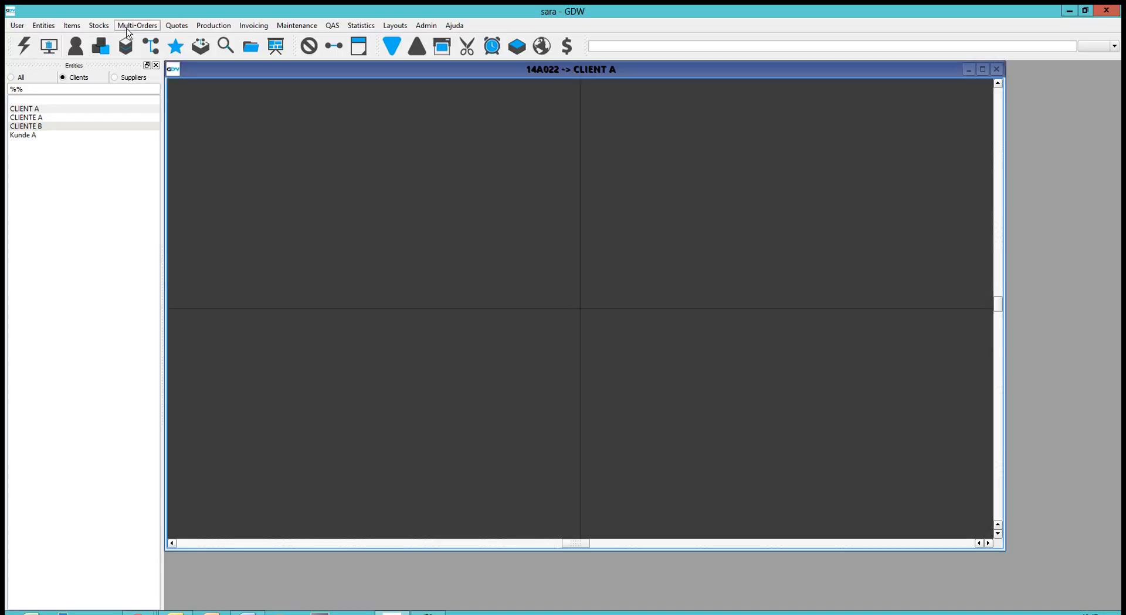
{"action": "left_click", "coordinate": [156, 66]}
Add a compound node in the upper part of the multi-order canvas and name it Services
{"action": "right_click", "coordinate": [337, 173]}
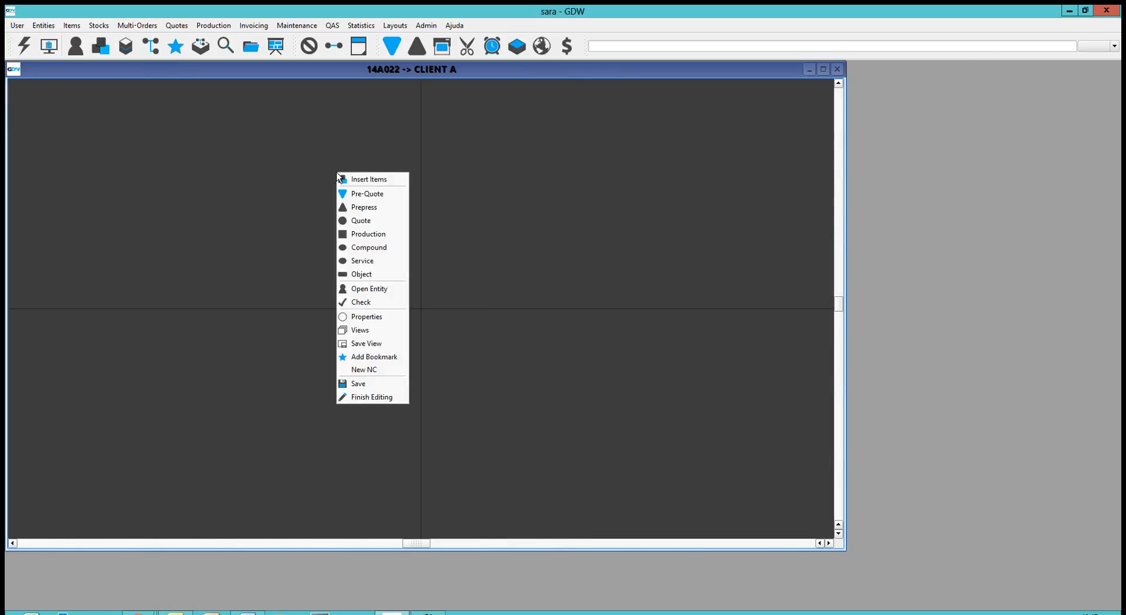
{"action": "left_click", "coordinate": [379, 248]}
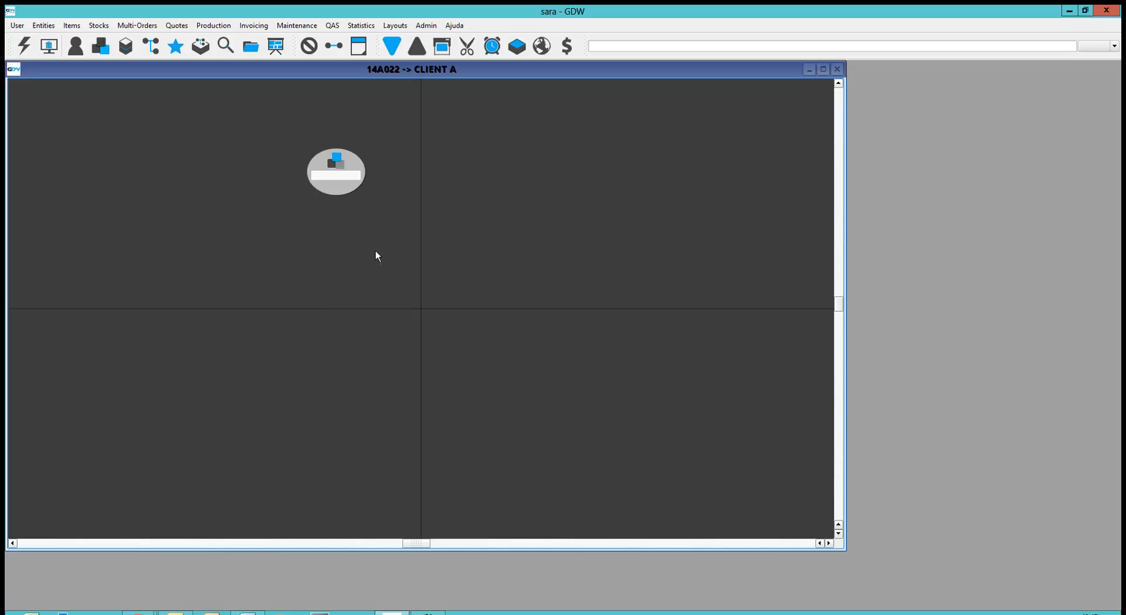
{"action": "double_click", "coordinate": [332, 186]}
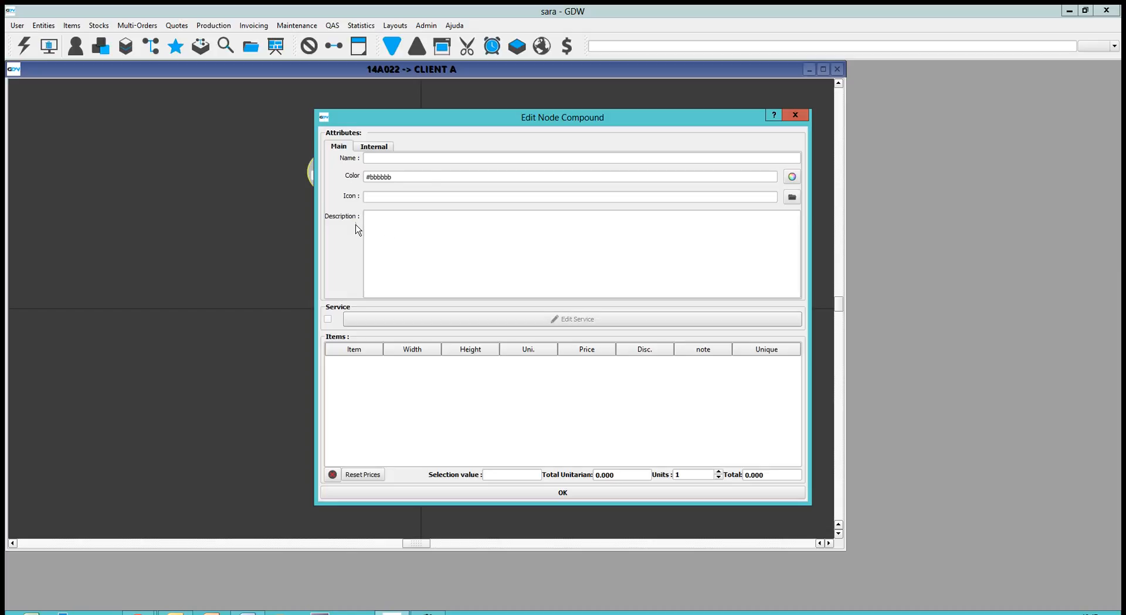
{"action": "left_click", "coordinate": [412, 159]}
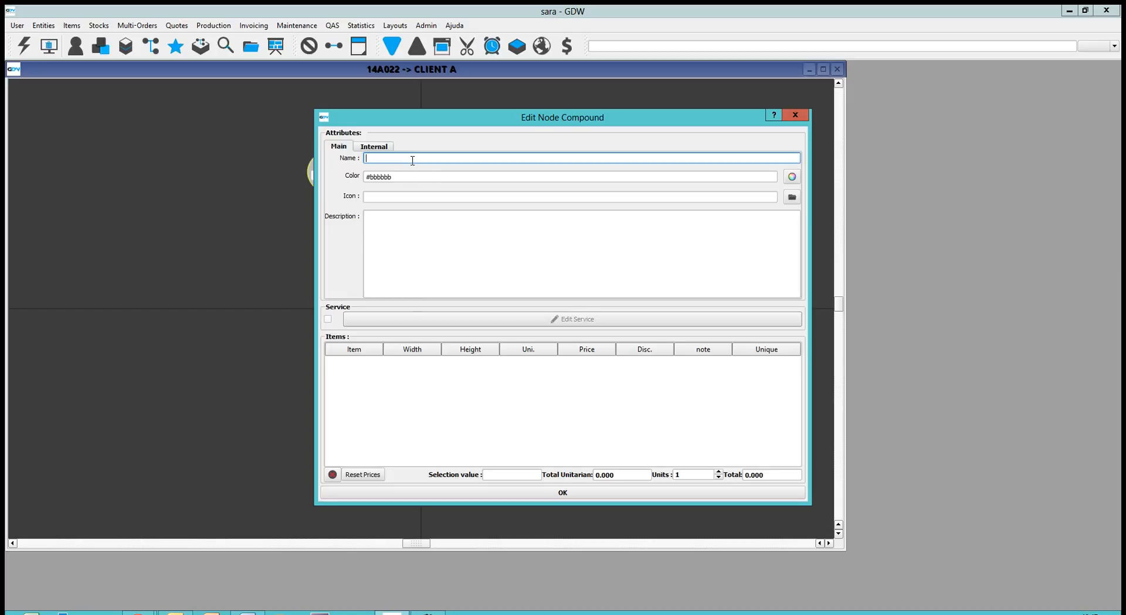
{"action": "type", "text": "Services"}
{"action": "left_click", "coordinate": [414, 392]}
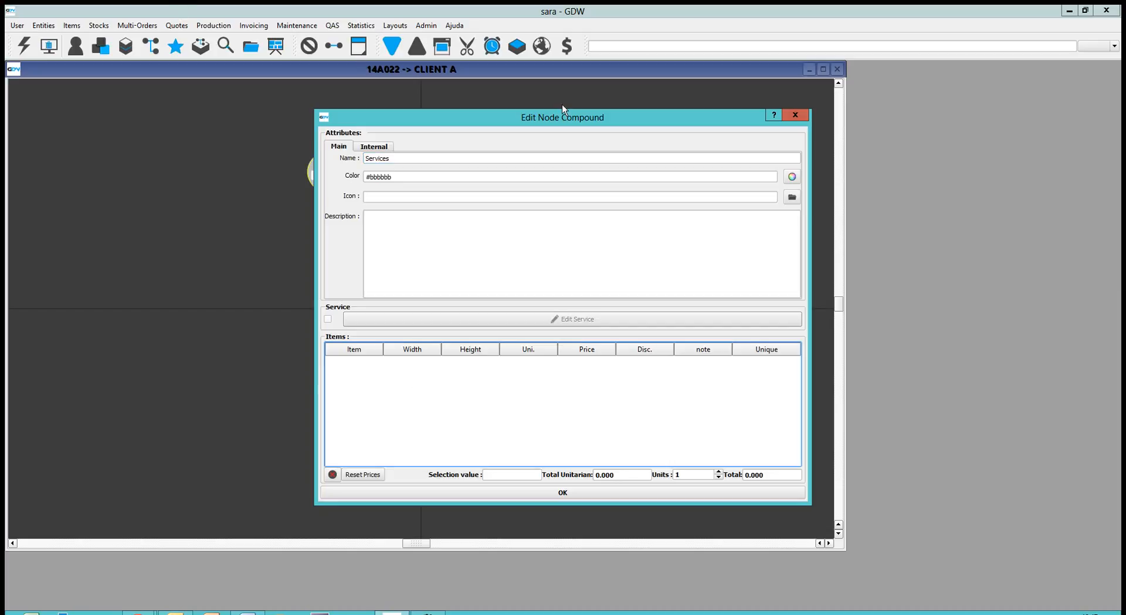
Add the Expenses, Labor and Displacement items from the catalogue to the Services node
{"action": "left_click_drag", "start_coordinate": [567, 110], "coordinate": [476, 122]}
{"action": "left_click", "coordinate": [100, 46]}
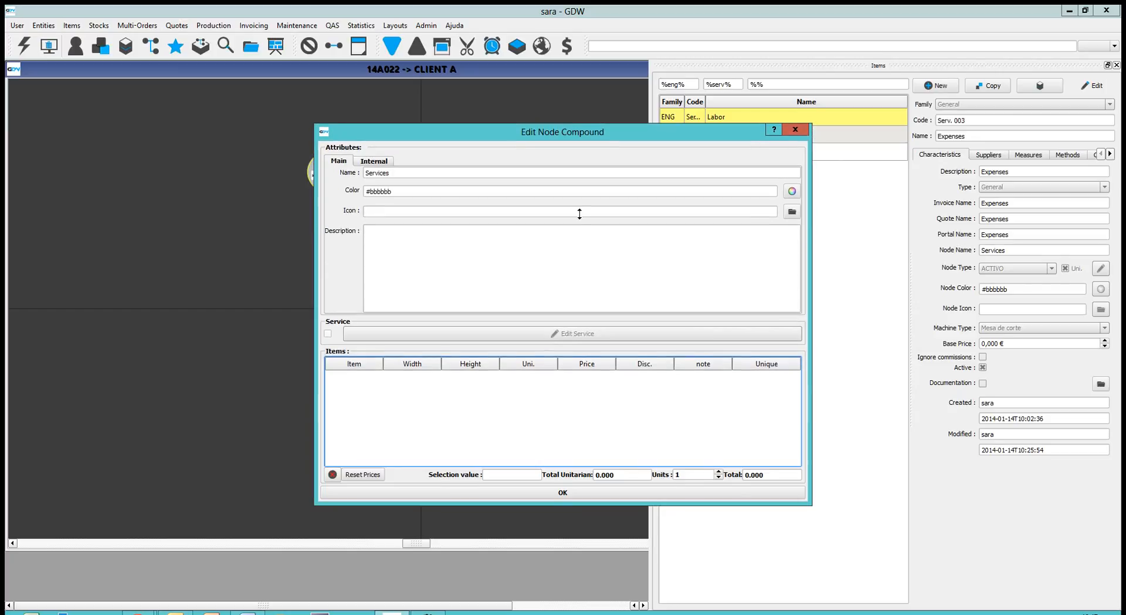
{"action": "left_click_drag", "start_coordinate": [585, 132], "coordinate": [328, 88]}
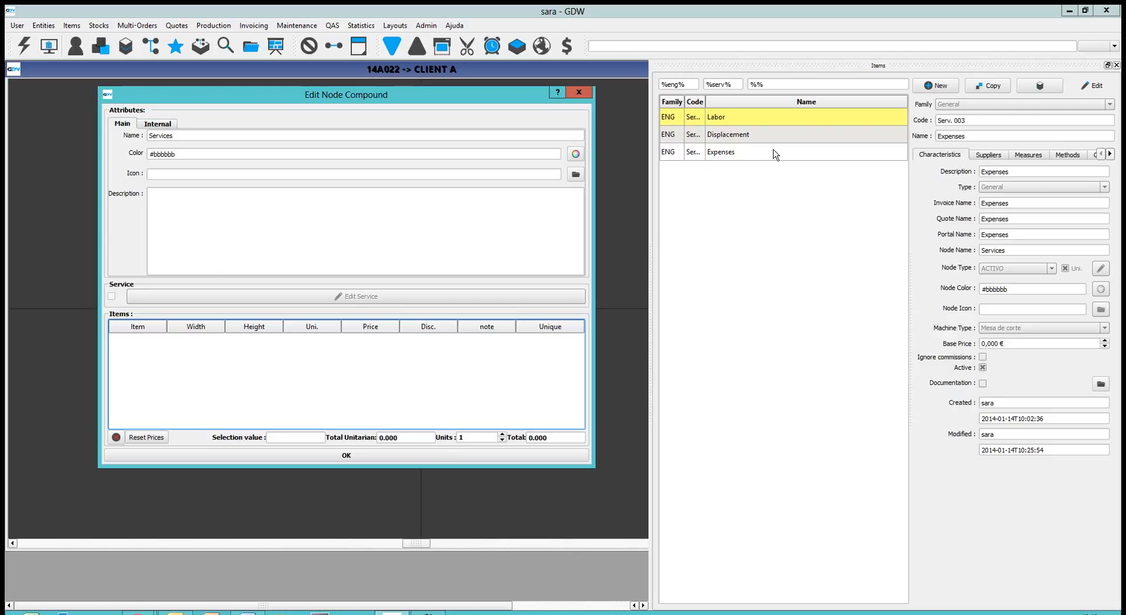
{"action": "left_click_drag", "start_coordinate": [736, 156], "coordinate": [309, 356]}
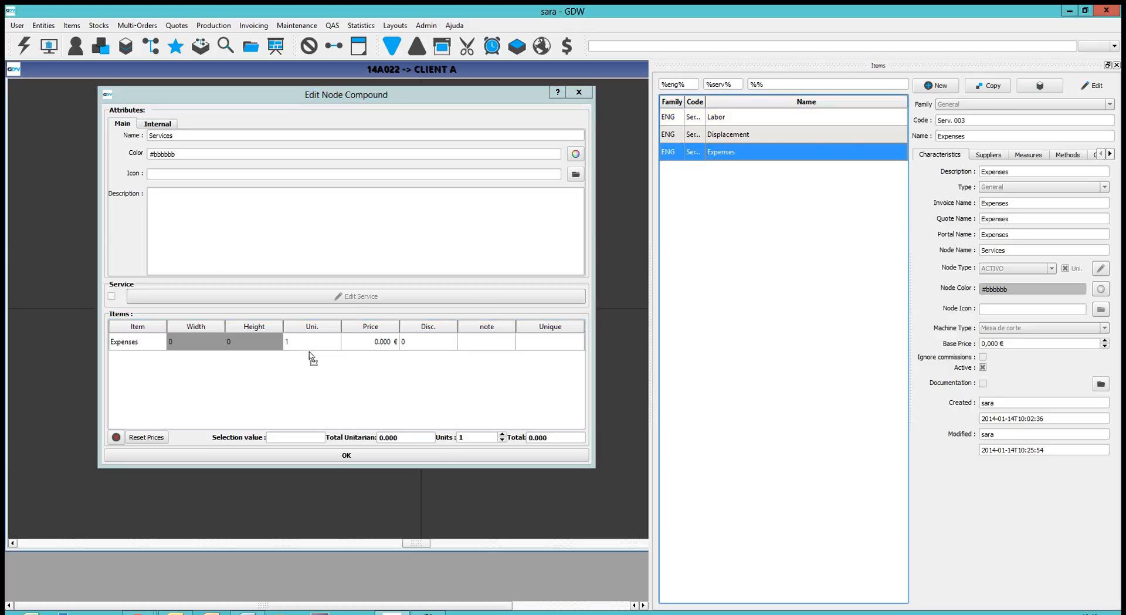
{"action": "left_click_drag", "start_coordinate": [732, 117], "coordinate": [440, 367]}
{"action": "left_click_drag", "start_coordinate": [732, 135], "coordinate": [494, 393]}
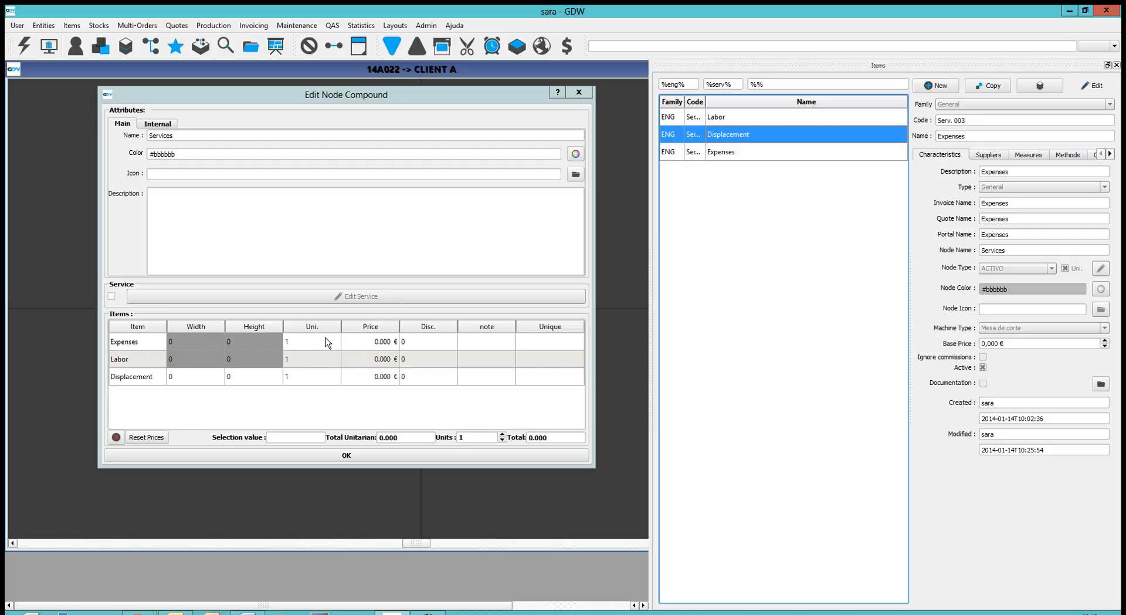
Set the price of Expenses to 11 € and the price of Labor to 10 €
{"action": "double_click", "coordinate": [381, 342]}
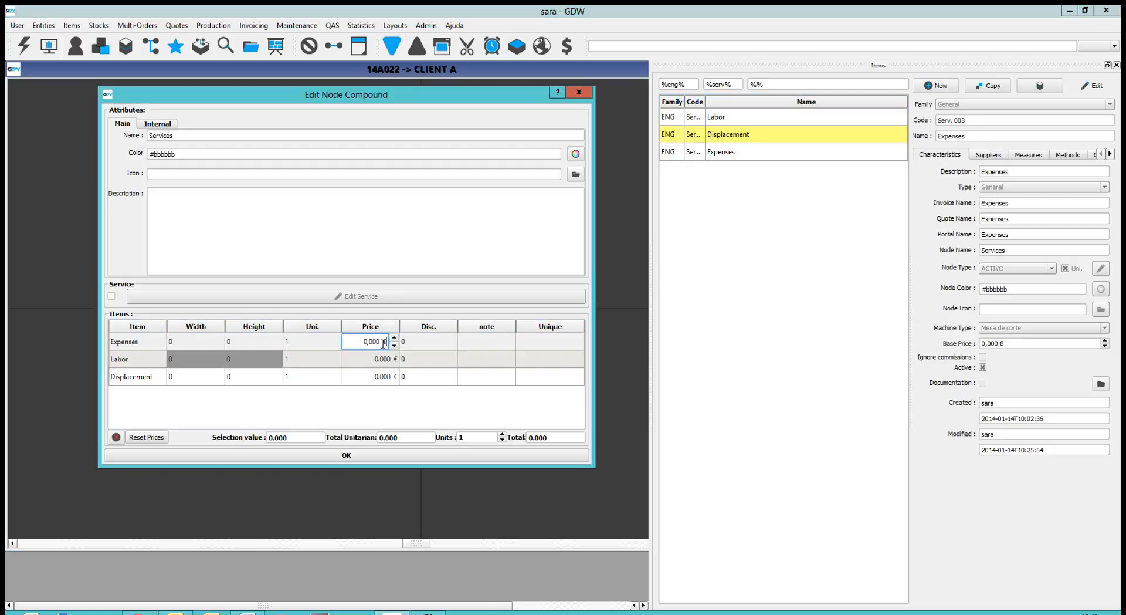
{"action": "key", "text": "BackSpace"}
{"action": "key", "text": "BackSpace"}
{"action": "left_click", "coordinate": [286, 359]}
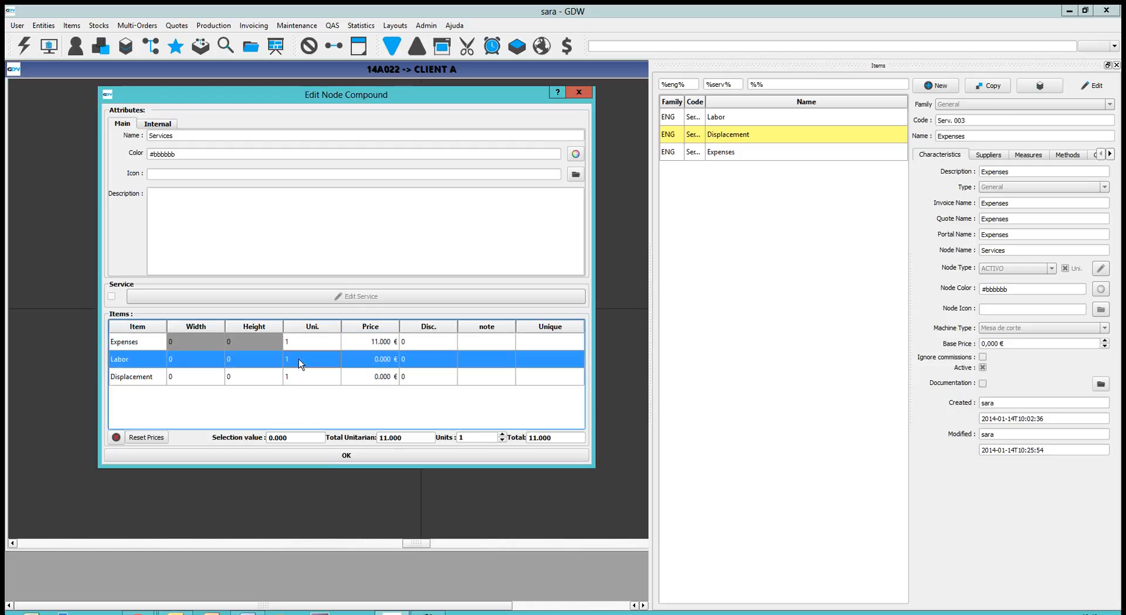
{"action": "double_click", "coordinate": [387, 360]}
{"action": "key", "text": "BackSpace"}
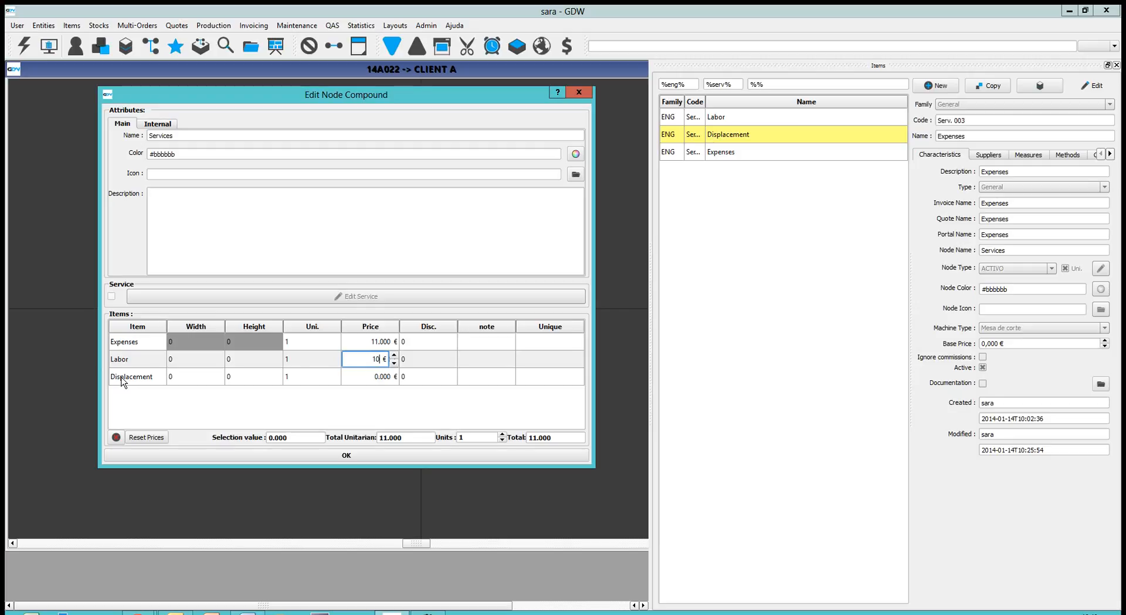
Set the number of units of the Displacement item to 125
{"action": "double_click", "coordinate": [305, 377]}
{"action": "left_click", "coordinate": [305, 377]}
{"action": "type", "text": "25"}
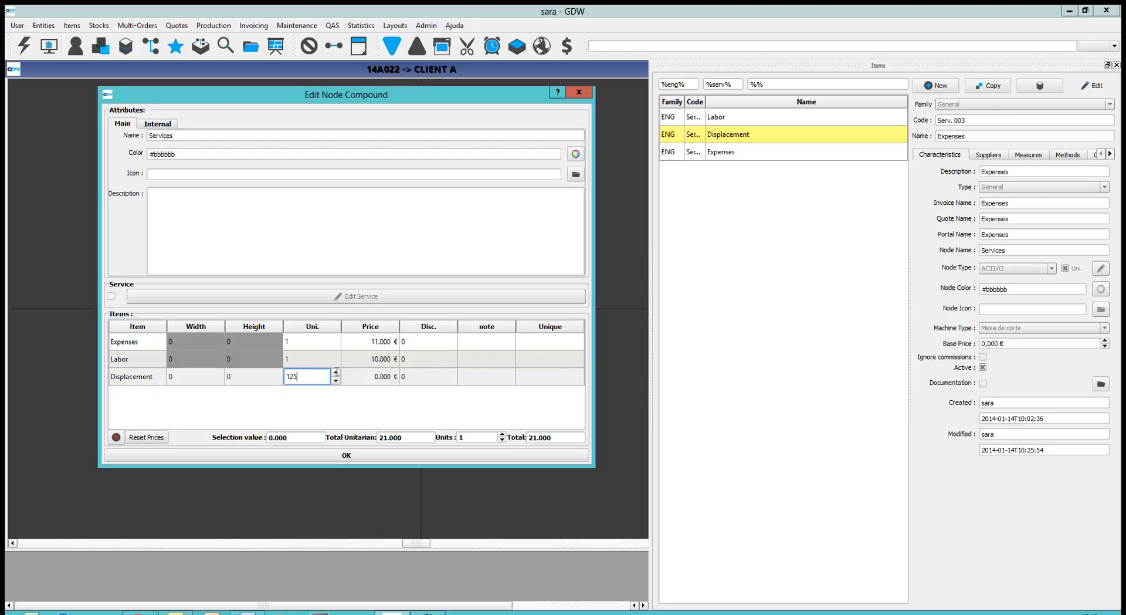
Set the unit price of the Displacement item to 0,39 €
{"action": "left_click", "coordinate": [384, 379]}
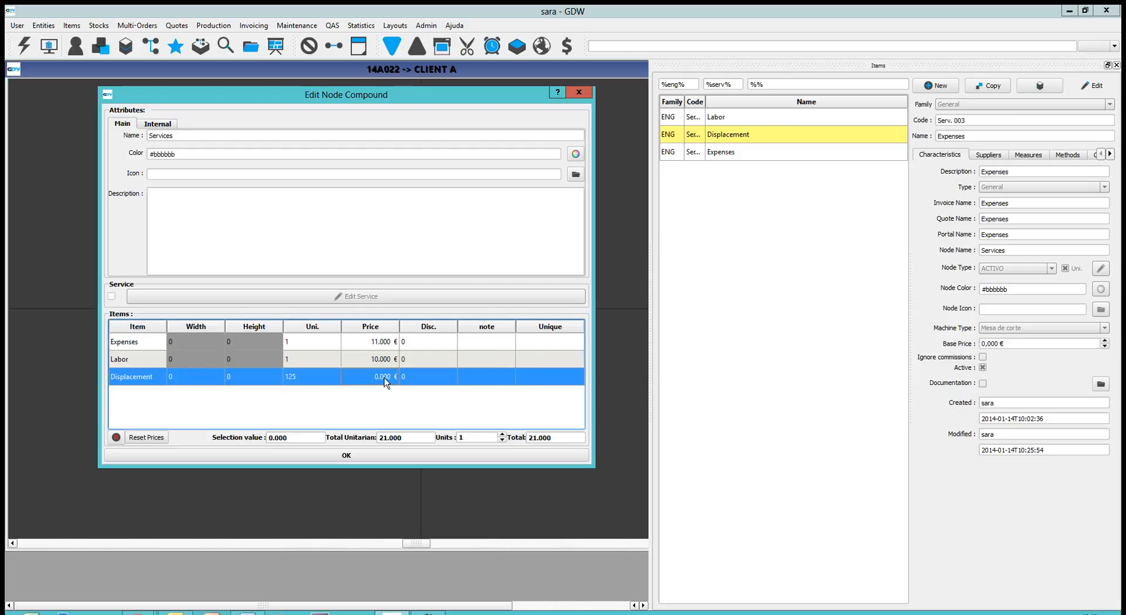
{"action": "double_click", "coordinate": [384, 377]}
{"action": "key", "text": "BackSpace"}
{"action": "type", "text": "0,39"}
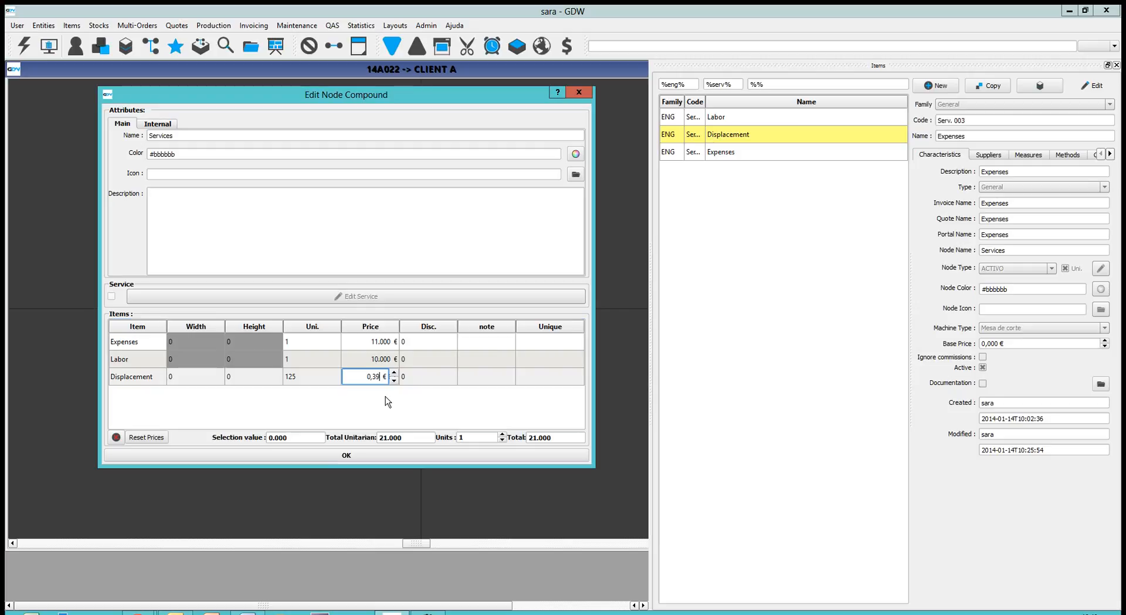
{"action": "key", "text": "Return"}
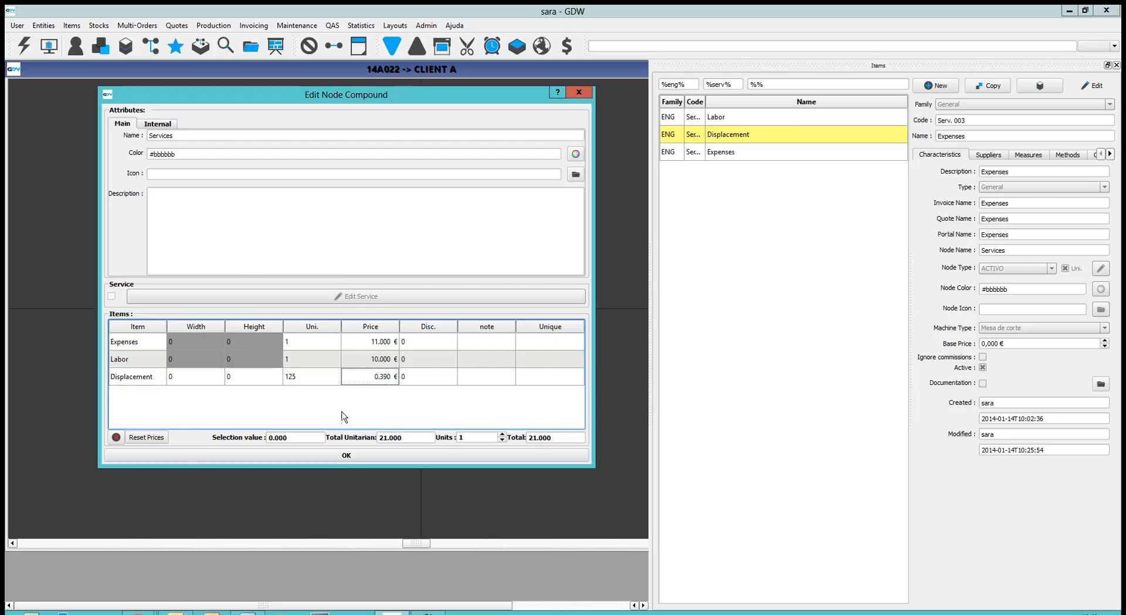
{"action": "double_click", "coordinate": [382, 377]}
{"action": "left_click", "coordinate": [380, 376]}
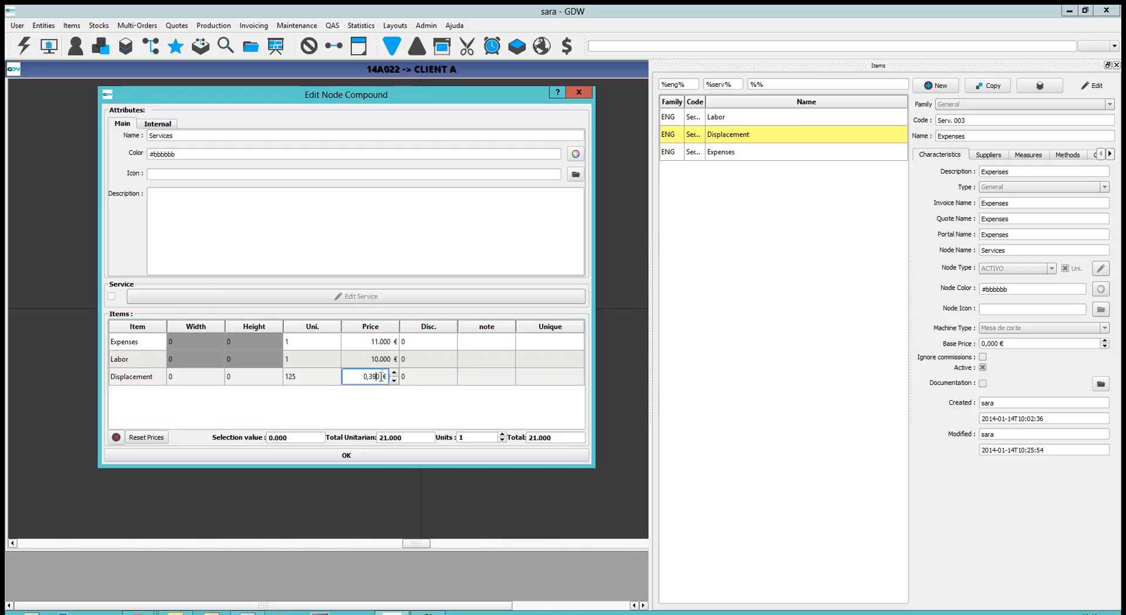
{"action": "key", "text": "BackSpace"}
{"action": "left_click", "coordinate": [374, 399]}
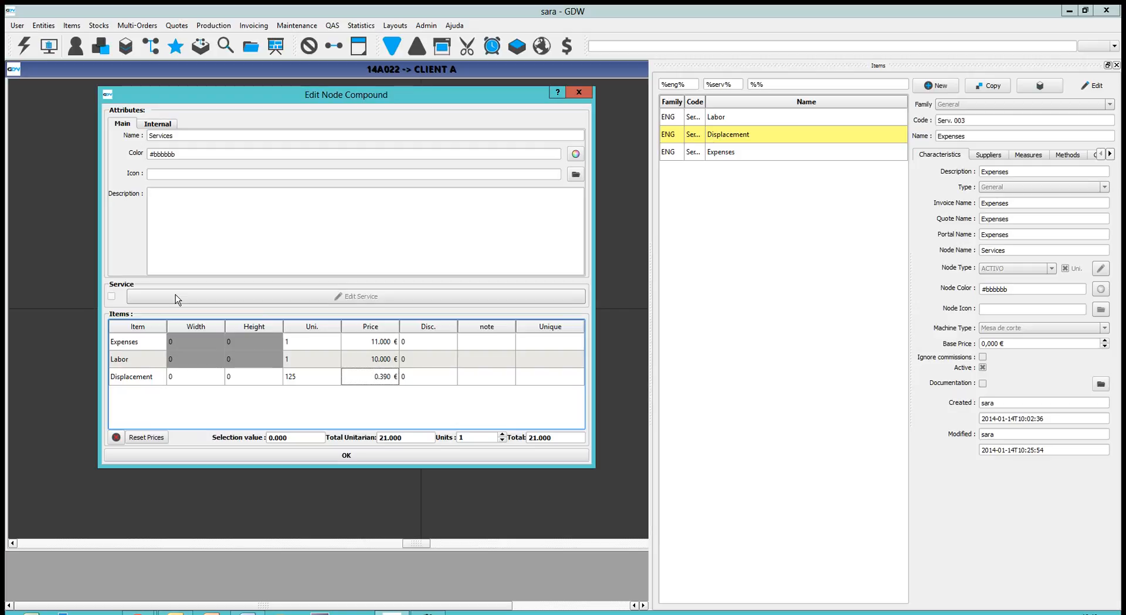
Accept the Services node's items and prices and close the items catalogue
{"action": "left_click", "coordinate": [539, 347]}
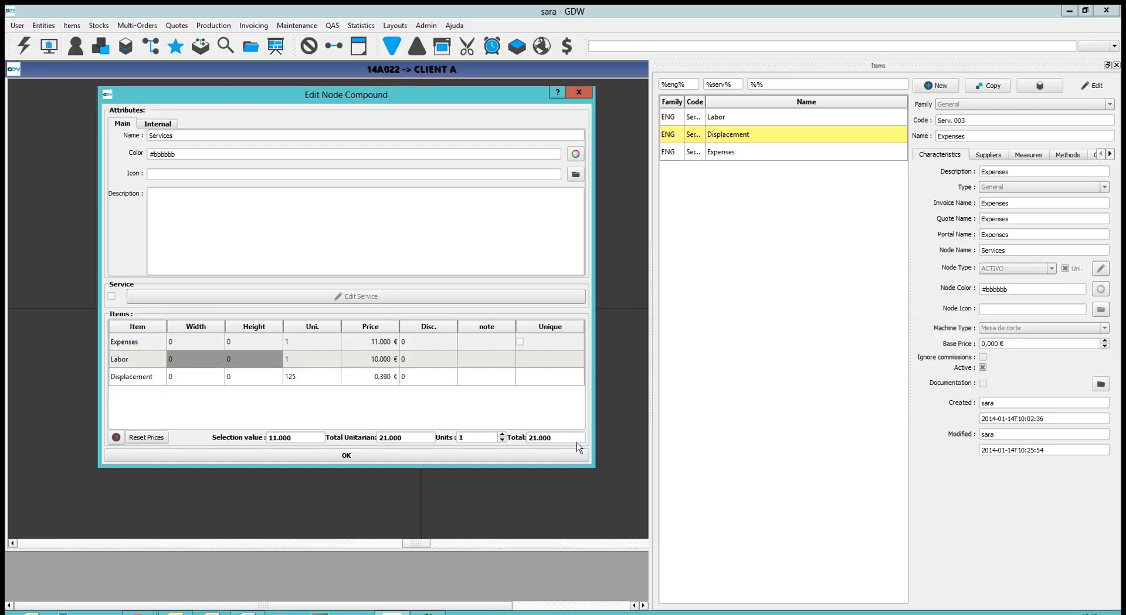
{"action": "left_click", "coordinate": [378, 457]}
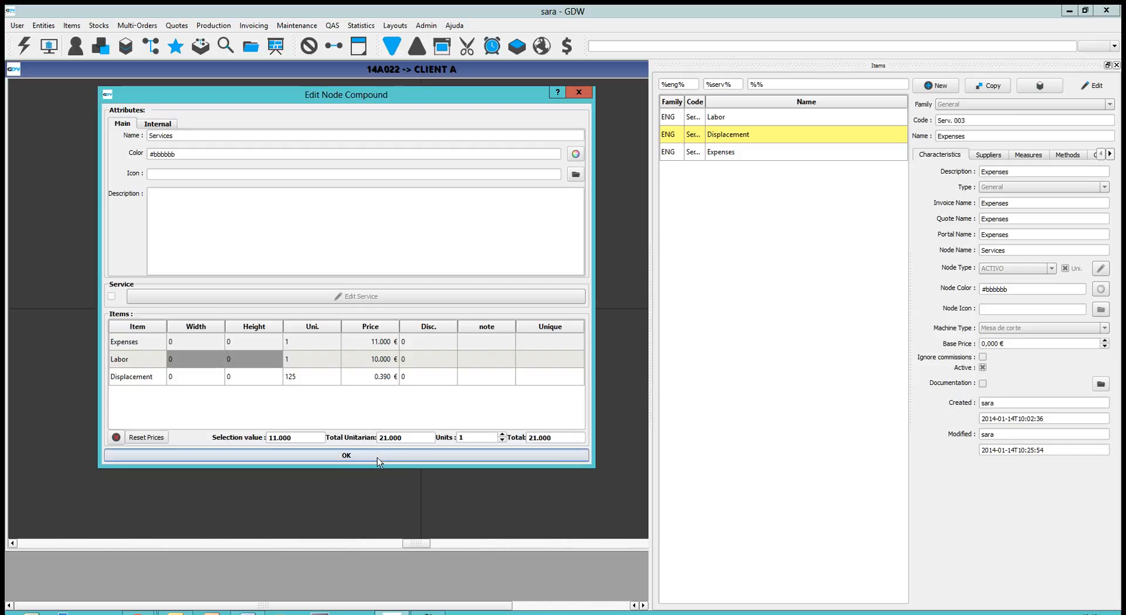
{"action": "left_click", "coordinate": [1116, 65]}
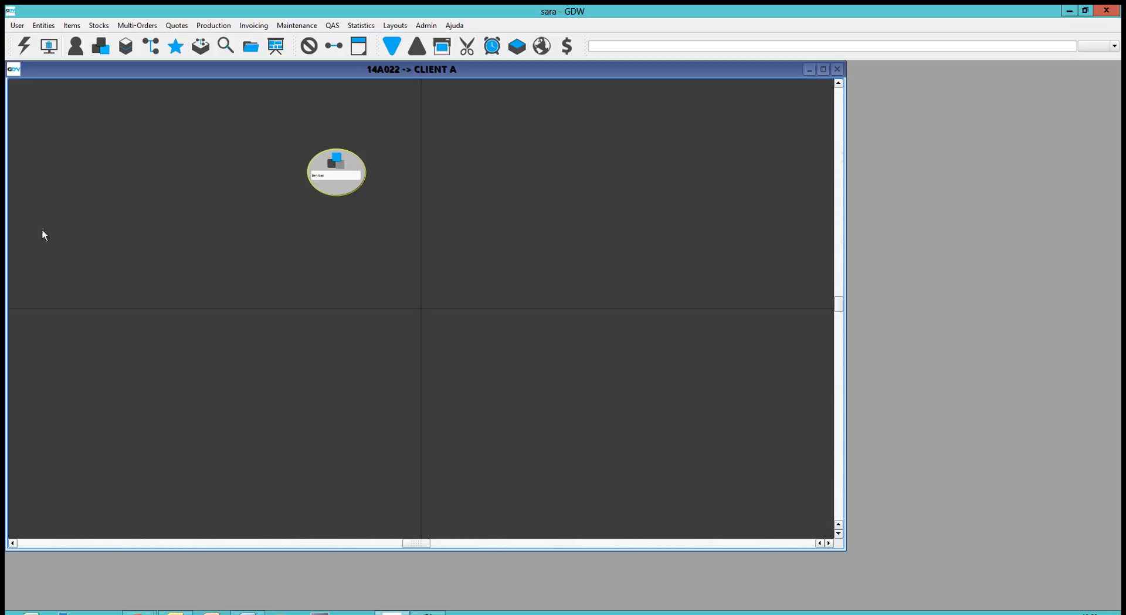
Add a quote node beside the Services node and link the quote to Services
{"action": "right_click", "coordinate": [168, 171]}
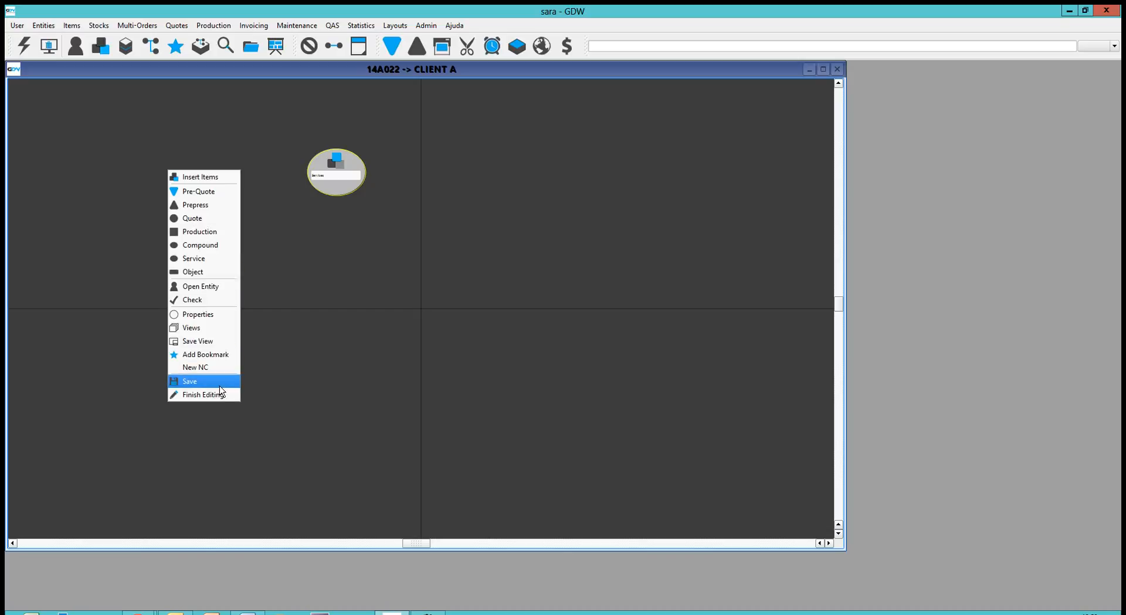
{"action": "left_click", "coordinate": [200, 217]}
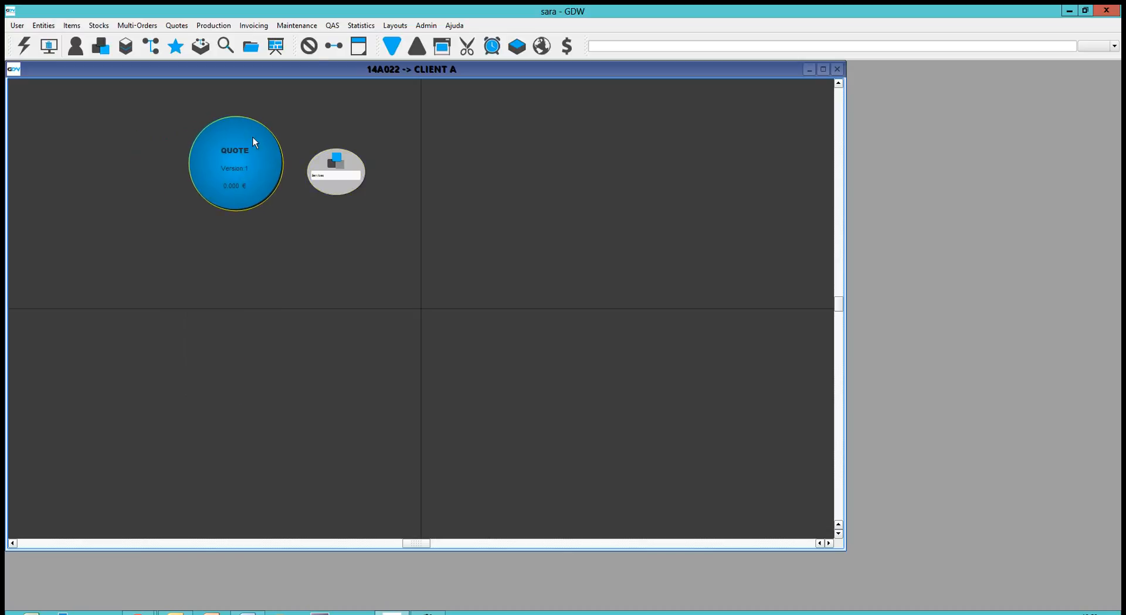
{"action": "left_click", "coordinate": [334, 46]}
{"action": "left_click_drag", "start_coordinate": [273, 166], "coordinate": [332, 172]}
Calculate the quote's prices and check the item prices inside the Services node
{"action": "right_click", "coordinate": [240, 173]}
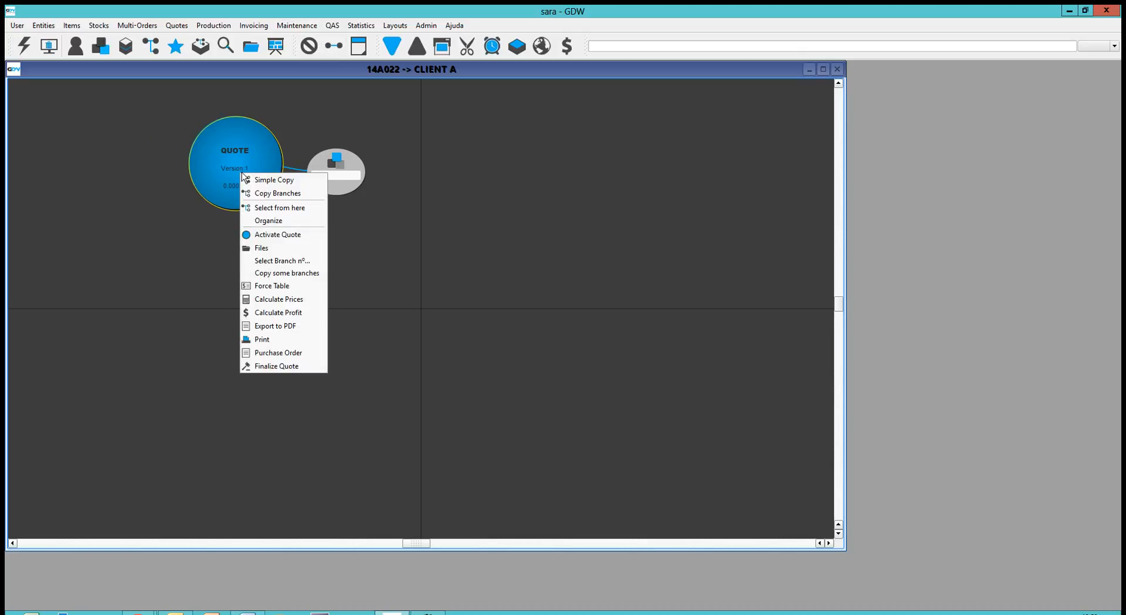
{"action": "left_click", "coordinate": [288, 299]}
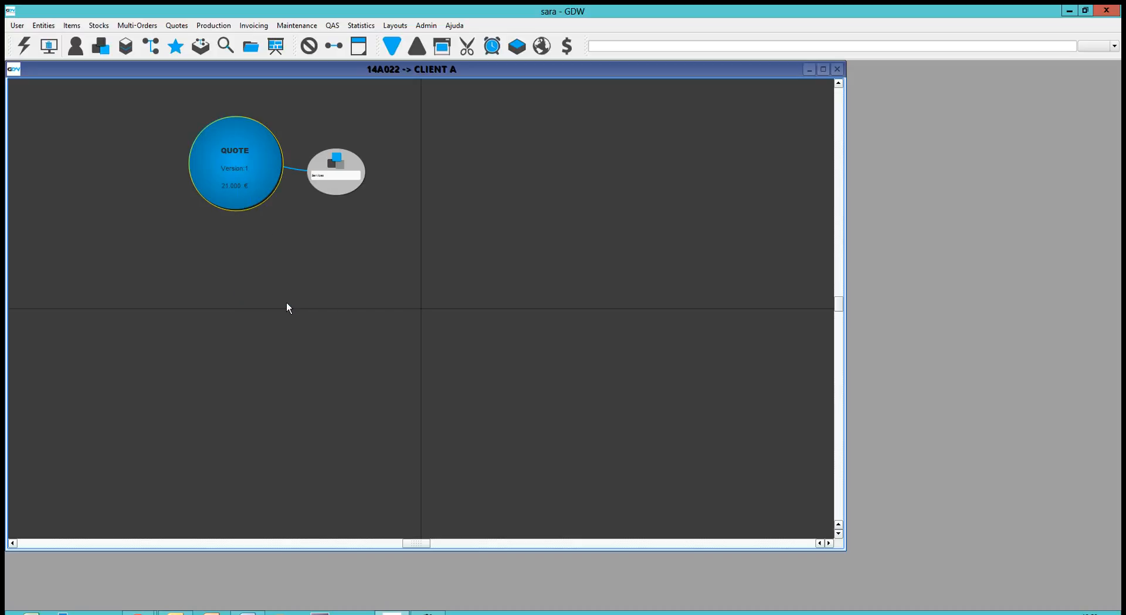
{"action": "double_click", "coordinate": [320, 177]}
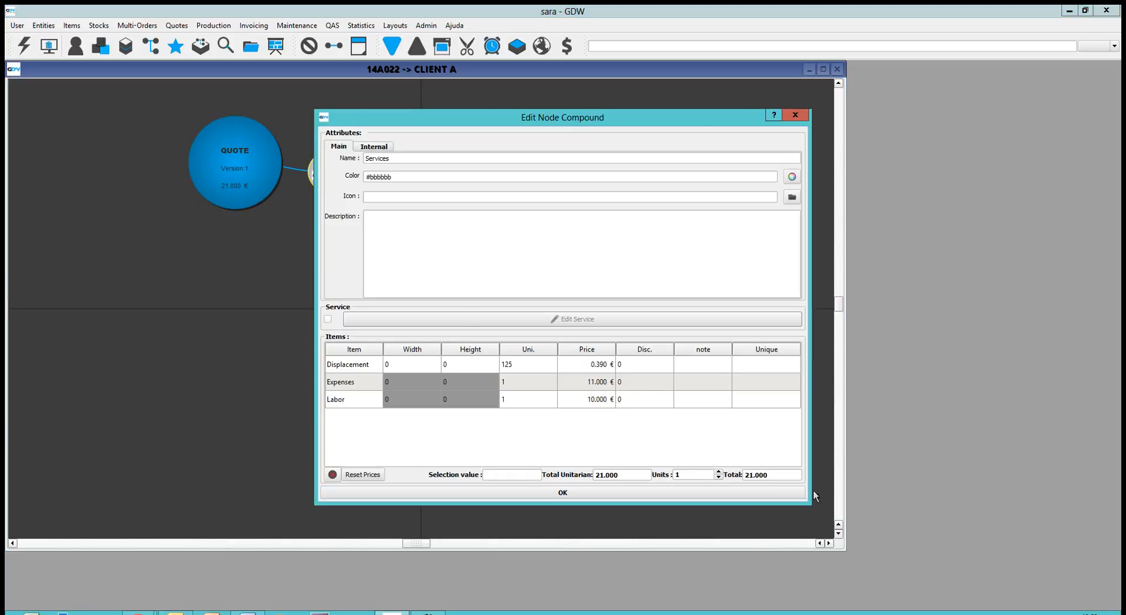
{"action": "left_click", "coordinate": [795, 115]}
{"action": "scroll", "coordinate": [248, 179], "scroll_direction": "up", "scroll_amount": 3}
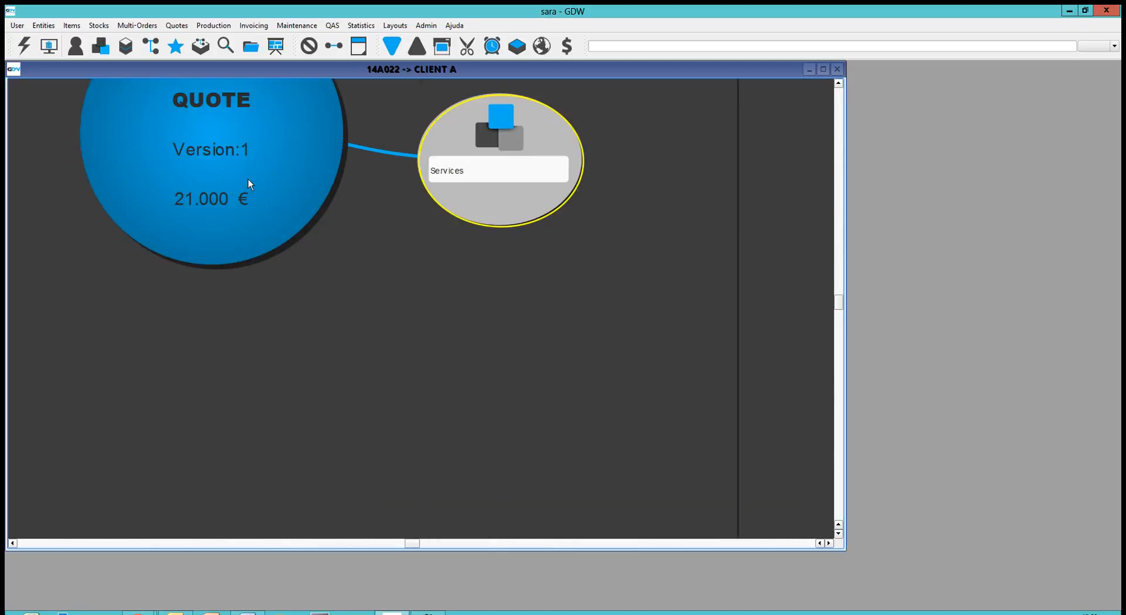
{"action": "scroll", "coordinate": [294, 197], "scroll_direction": "down", "scroll_amount": 4}
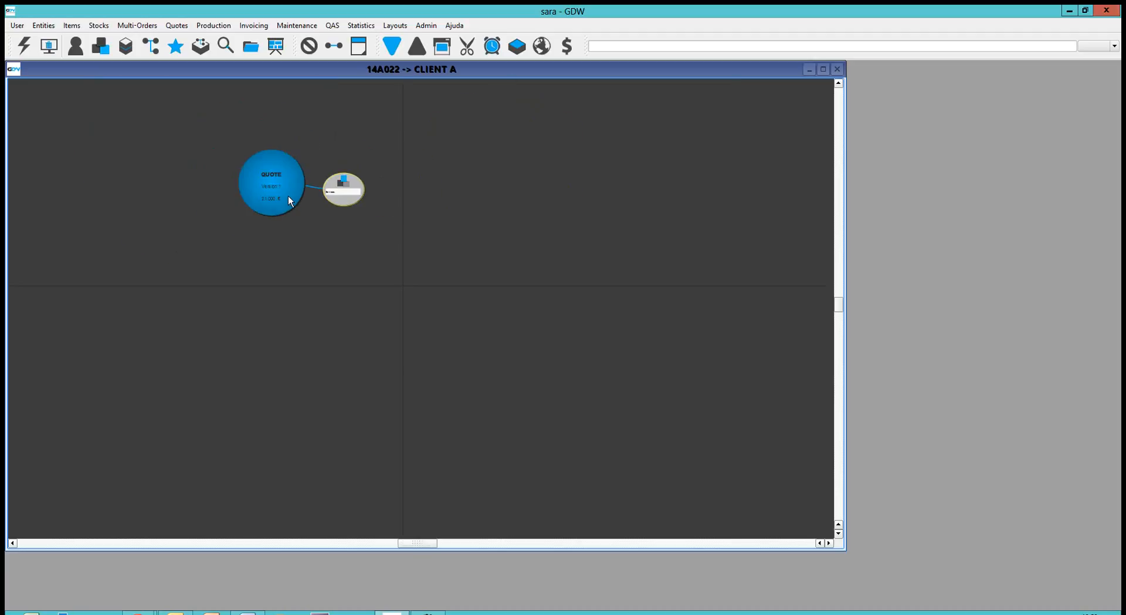
{"action": "scroll", "coordinate": [288, 198], "scroll_direction": "up", "scroll_amount": 2}
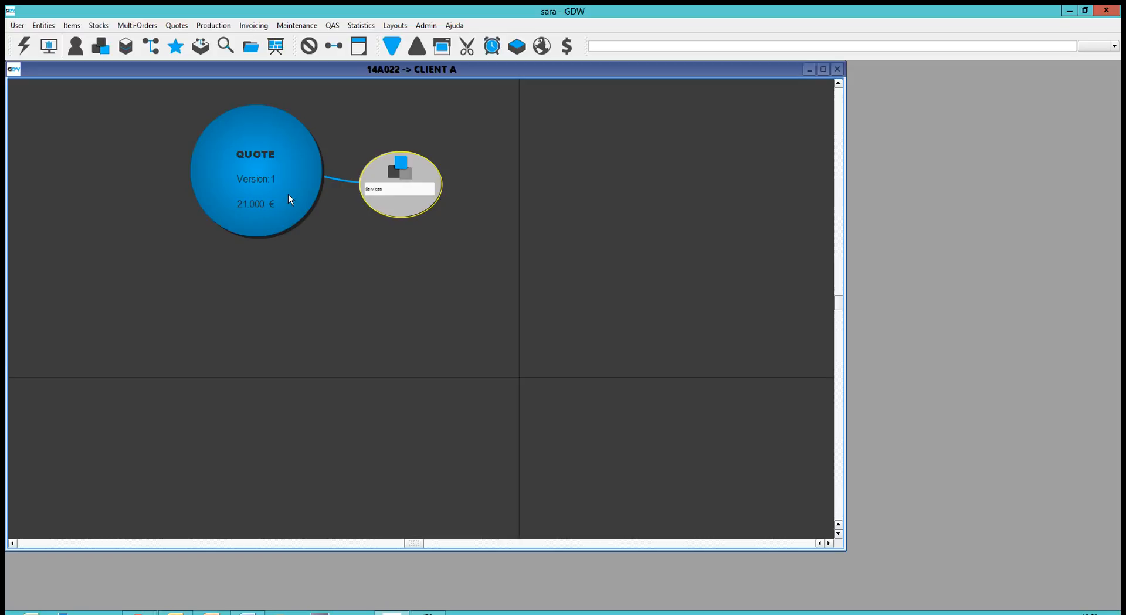
Export the quote to PDF under the file name Q14A022v1
{"action": "right_click", "coordinate": [267, 189]}
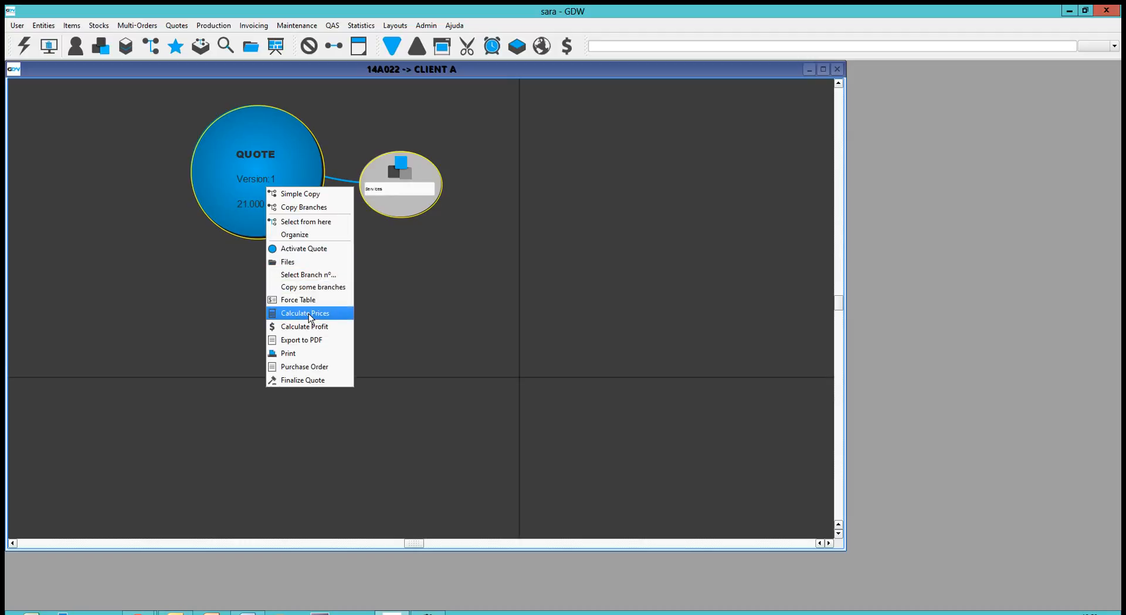
{"action": "left_click", "coordinate": [312, 339]}
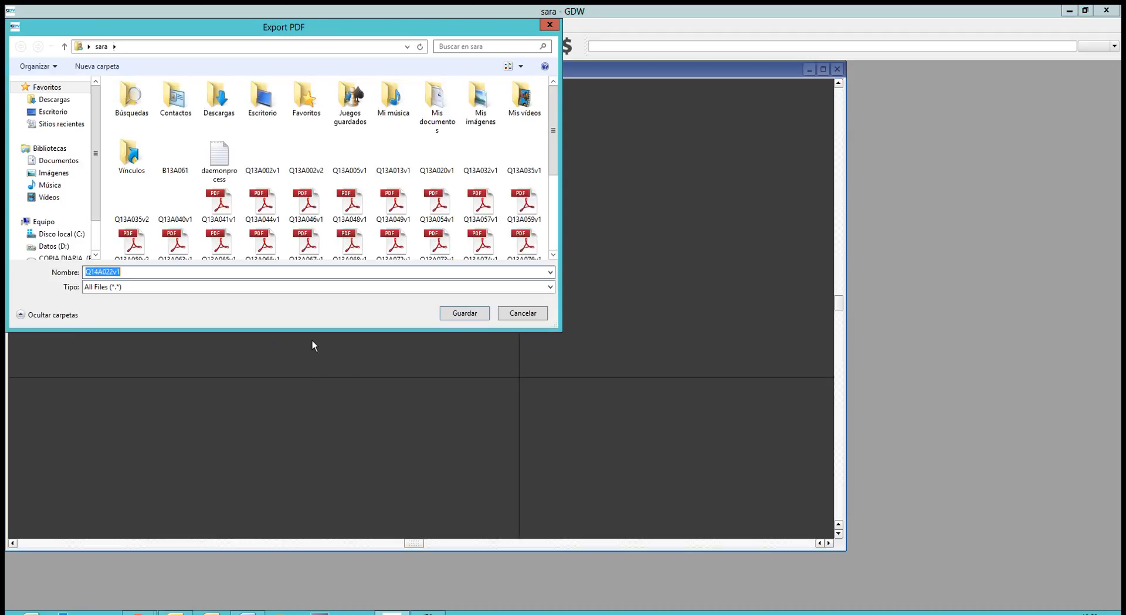
{"action": "left_click", "coordinate": [469, 315]}
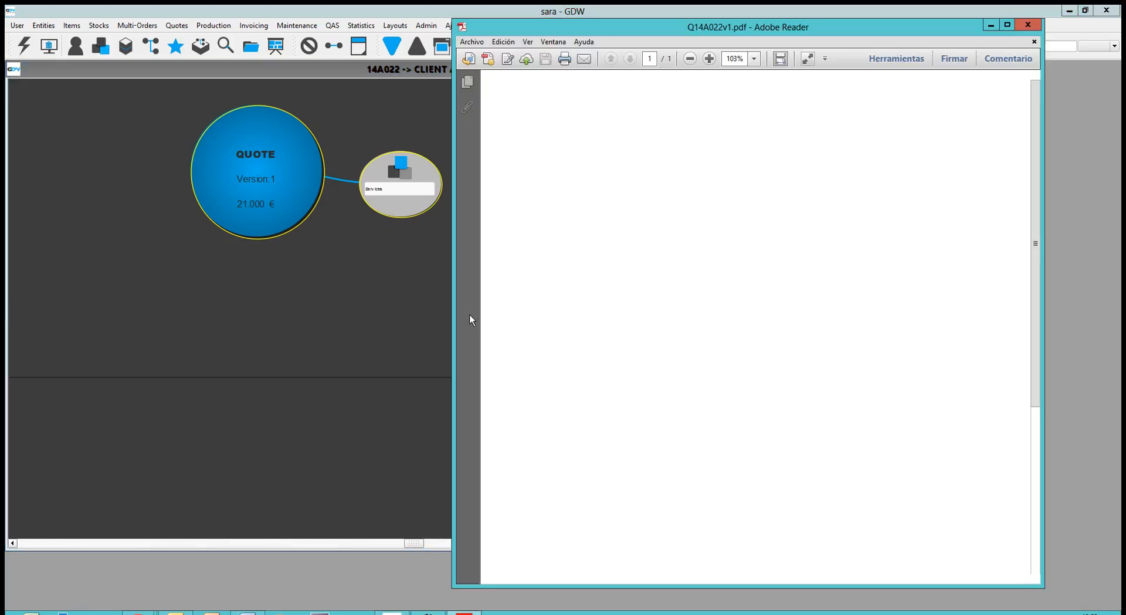